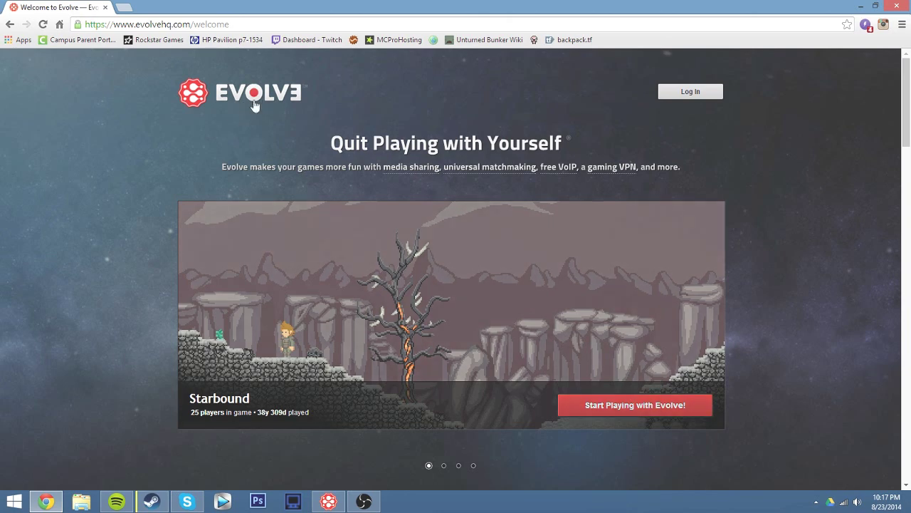
Step: Start the Evolve sign-up from the welcome page's 'Start Playing with Evolve!' button
left_click(636, 407)
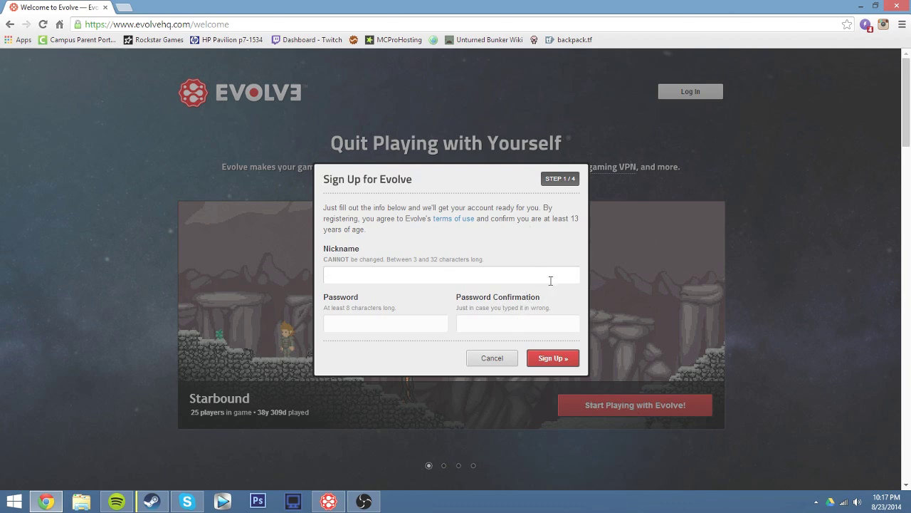
Step: Cancel the sign-up and log in with the account's nickname and password instead
left_click(492, 359)
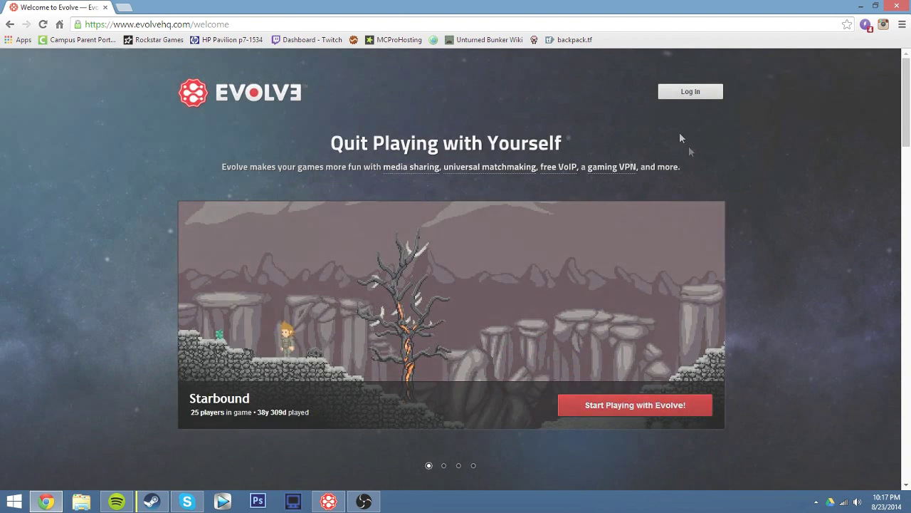
left_click(688, 98)
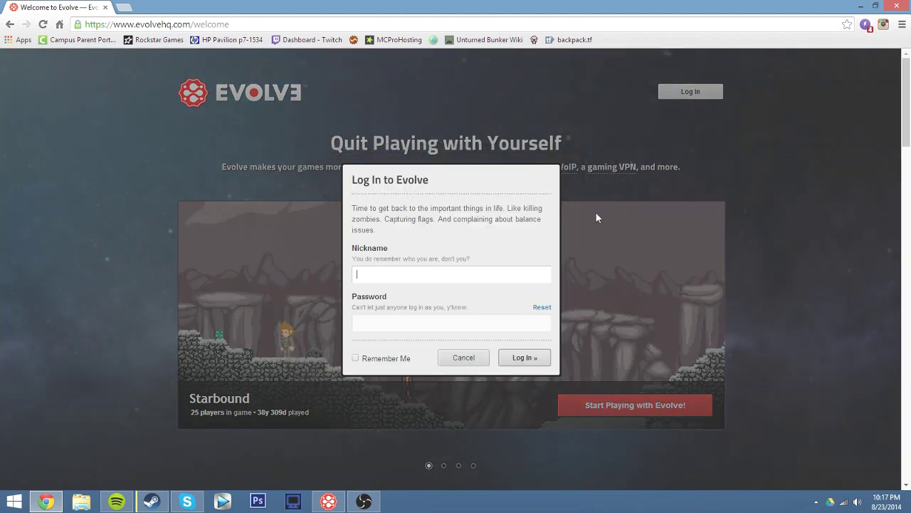
type("isaacdaboss")
key("Tab")
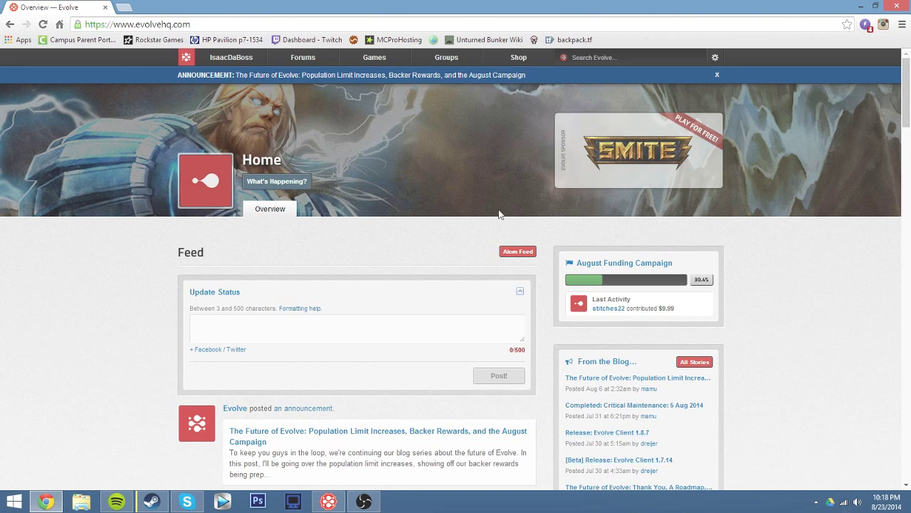
Step: Download EvolveSetup.exe from the Install Client page and run it
left_click(715, 57)
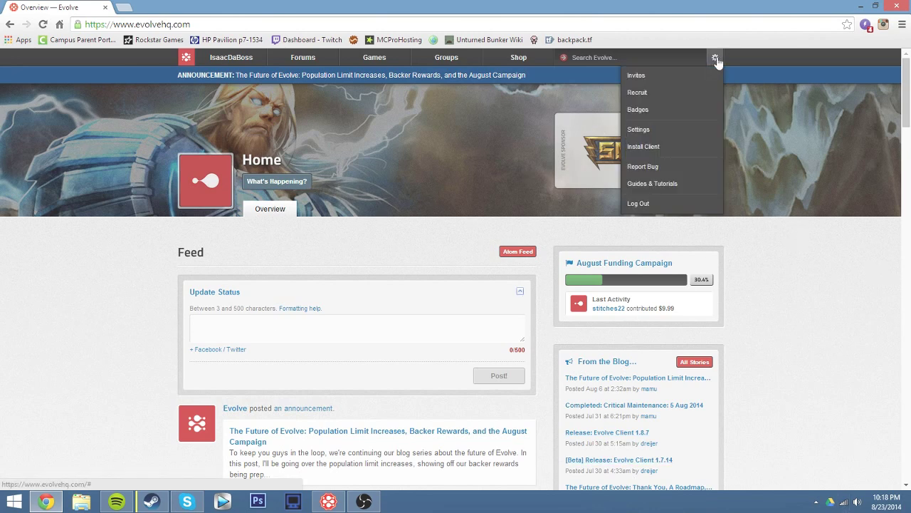
left_click(684, 143)
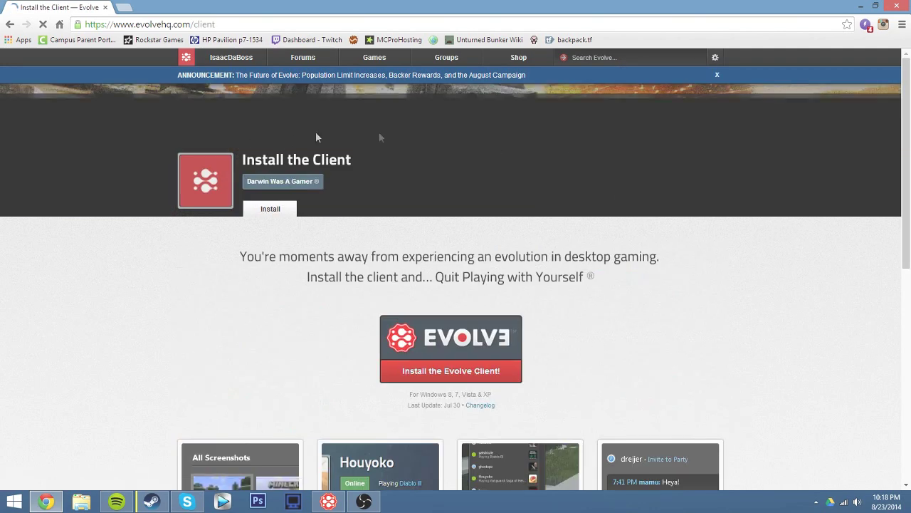
scroll(690, 282, "down", 2)
scroll(601, 266, "up", 2)
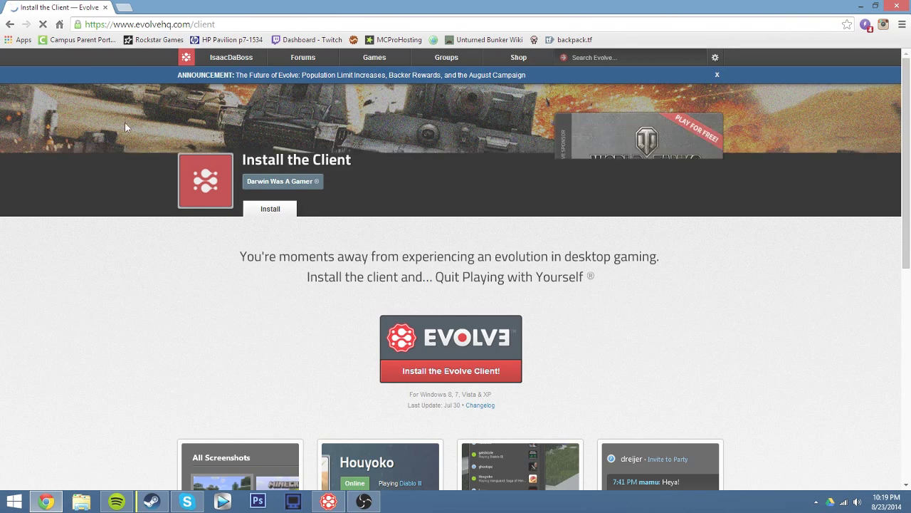
scroll(335, 169, "down", 3)
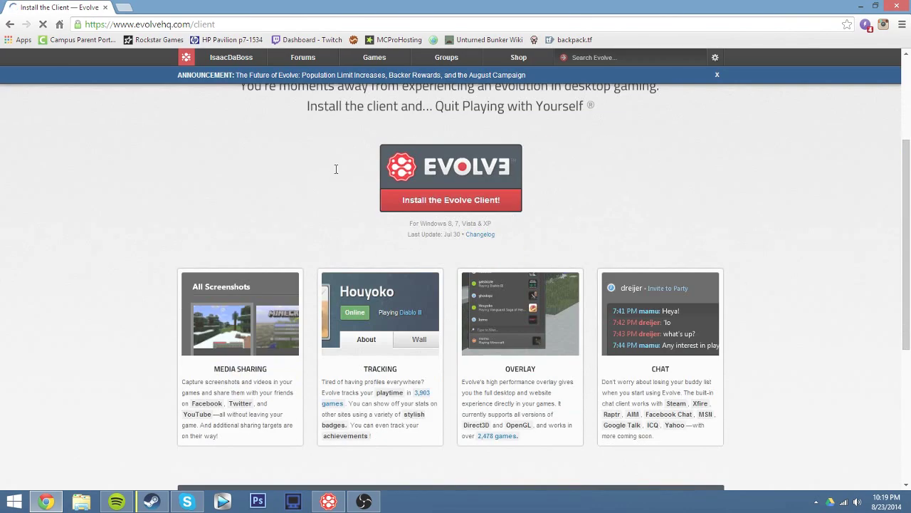
left_click(475, 203)
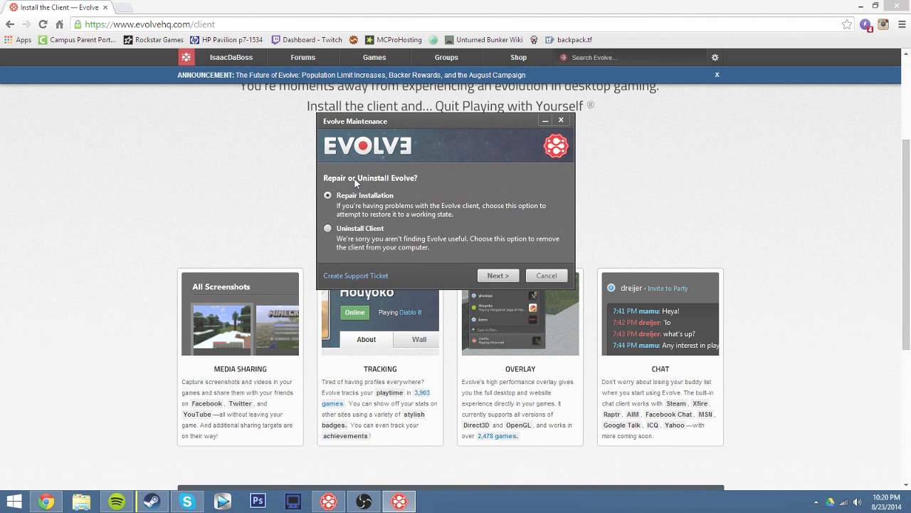
Step: Abandon the client repair, close the Maintenance prompt, and bring up the Evolve client
left_click(416, 232)
left_click(356, 198)
left_click(514, 276)
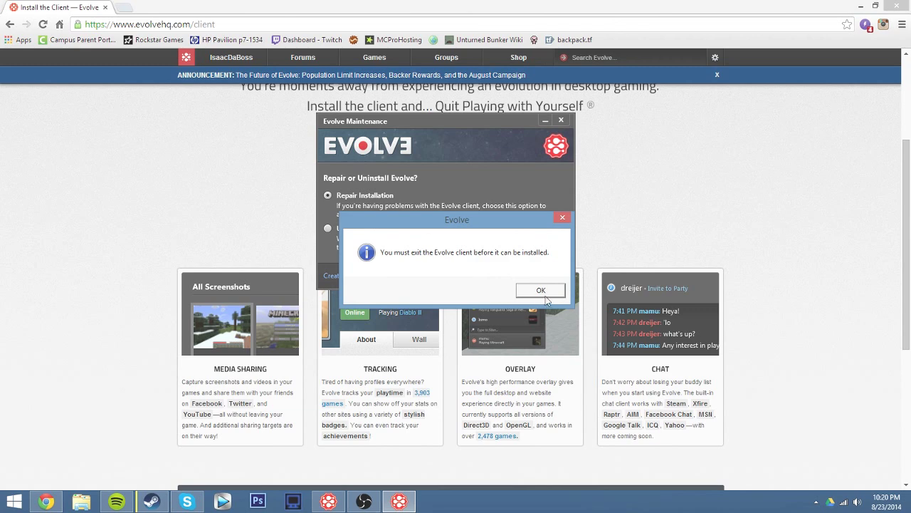
left_click(556, 292)
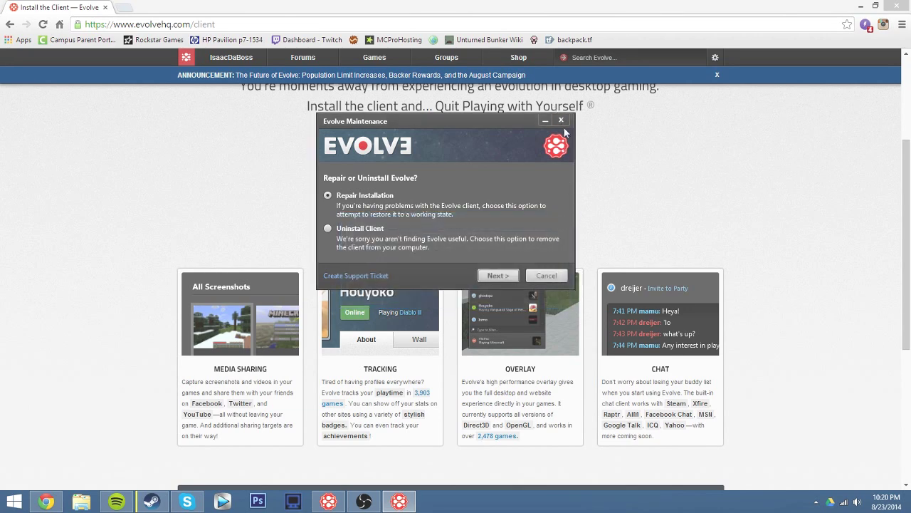
left_click(561, 120)
left_click(328, 502)
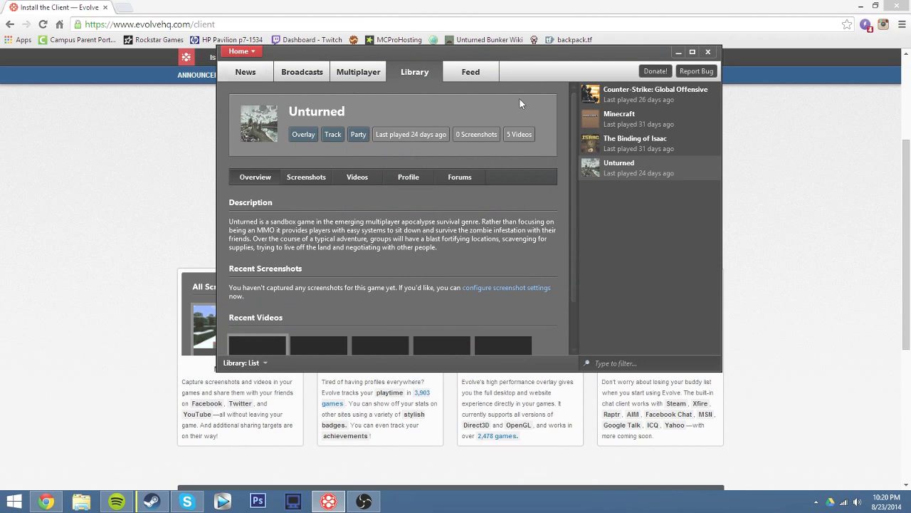
Step: Create a new party and line its window up with the main client window
left_click(244, 72)
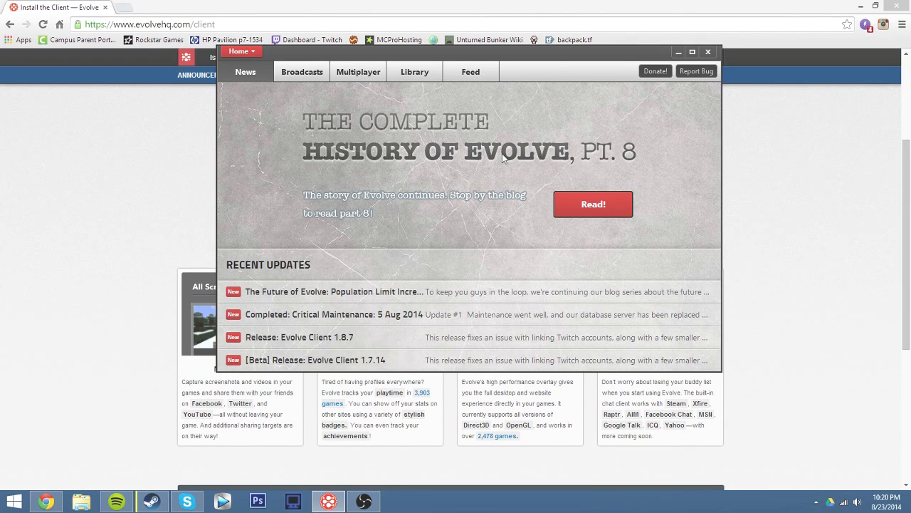
left_click(235, 52)
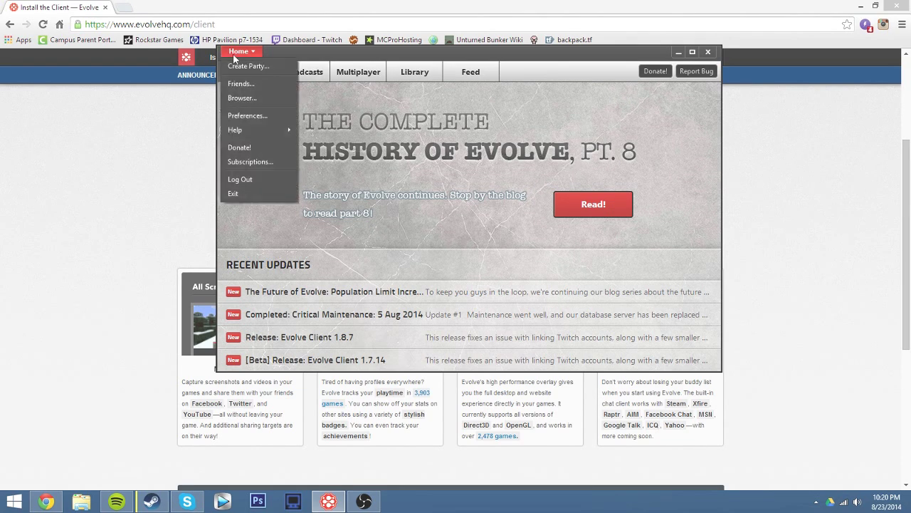
left_click(462, 151)
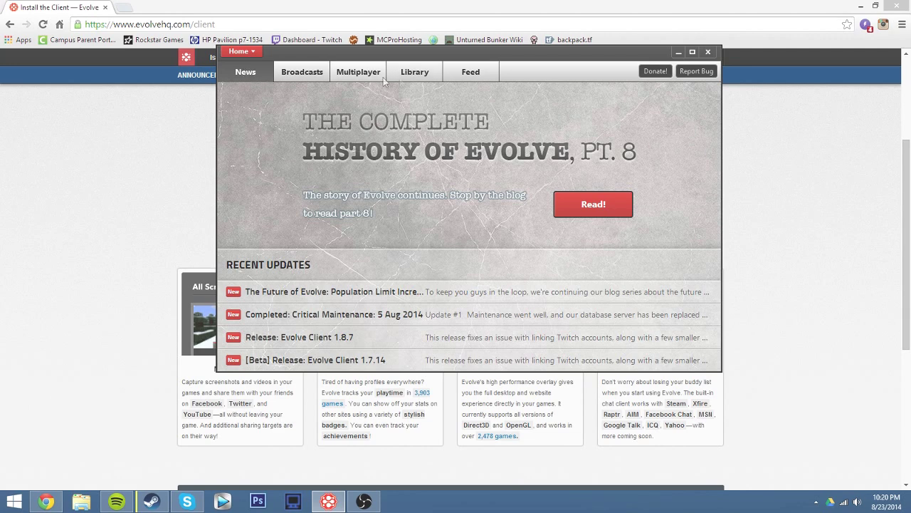
left_click(254, 55)
left_click(253, 64)
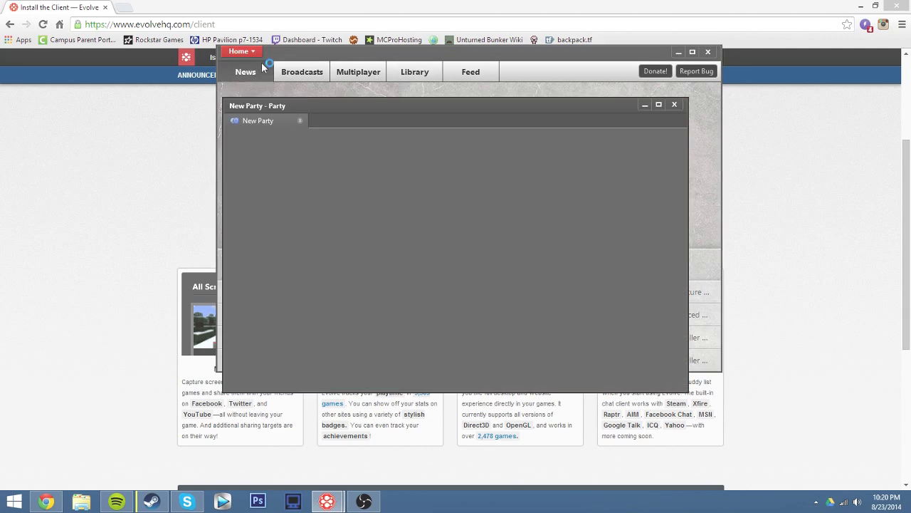
left_click_drag(455, 101, 492, 78)
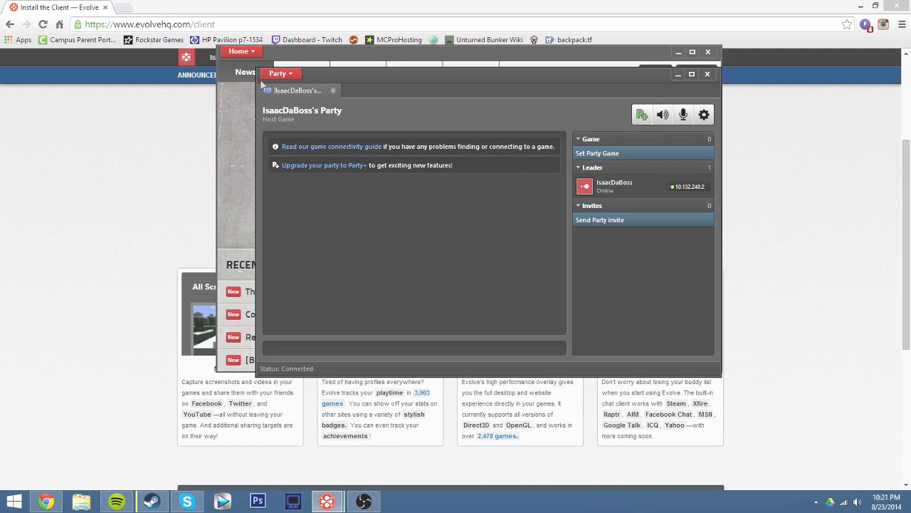
Step: Bring the party window back to the front from the taskbar previews
left_click(339, 499)
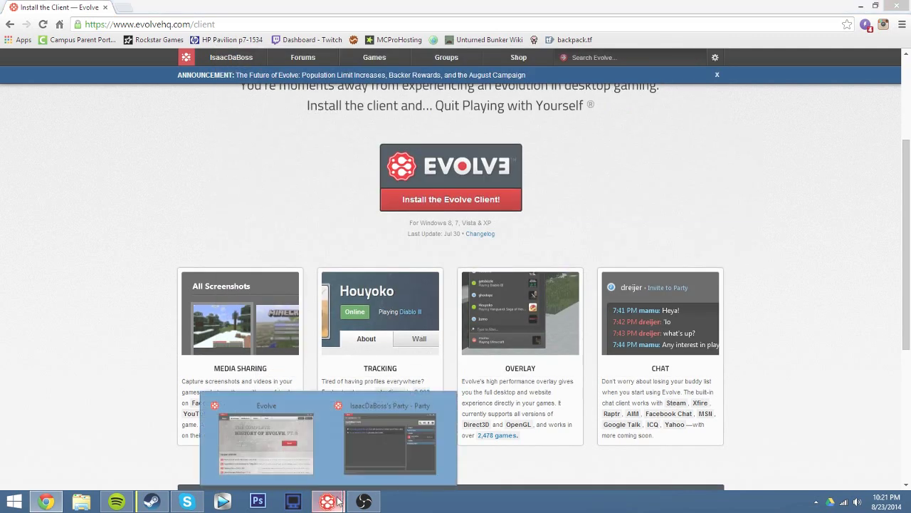
left_click(294, 435)
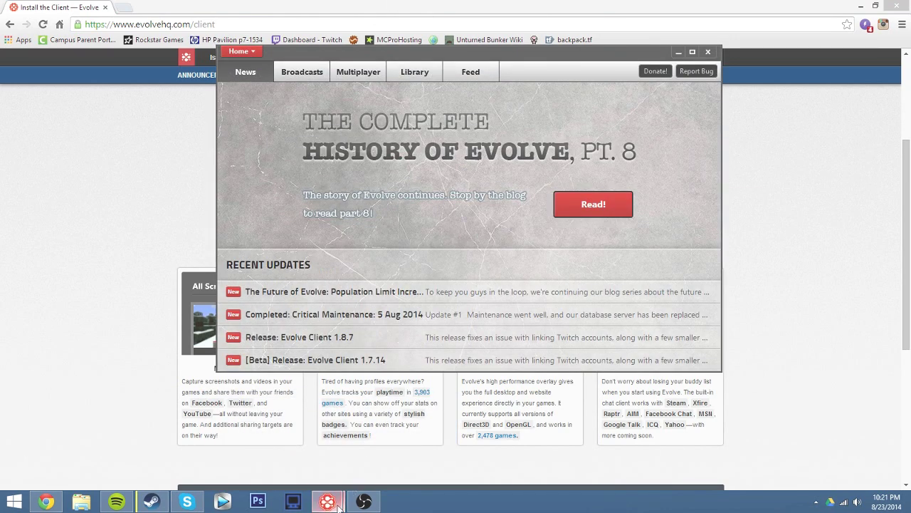
mouse_move(339, 504)
left_click(396, 440)
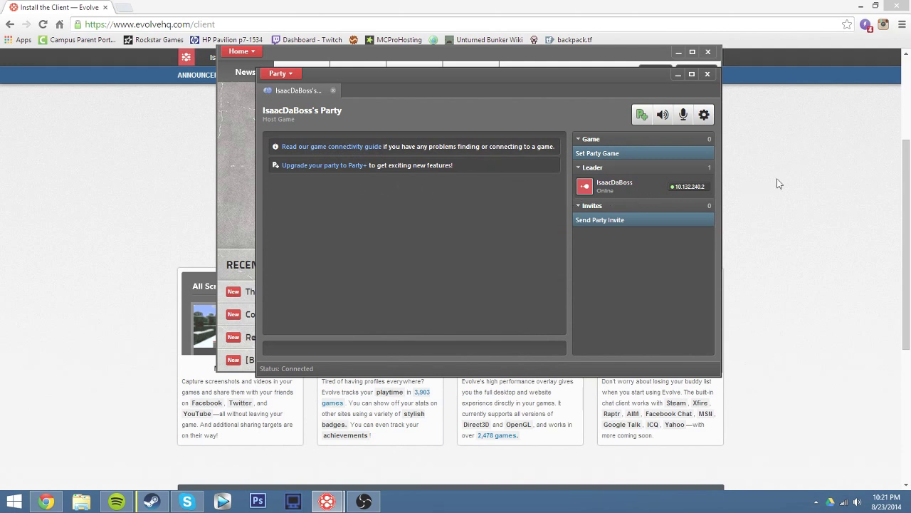
Step: In the Party Wizard, choose Unturned as the game, keep Host Game mode, and finish
left_click(655, 156)
type("Un")
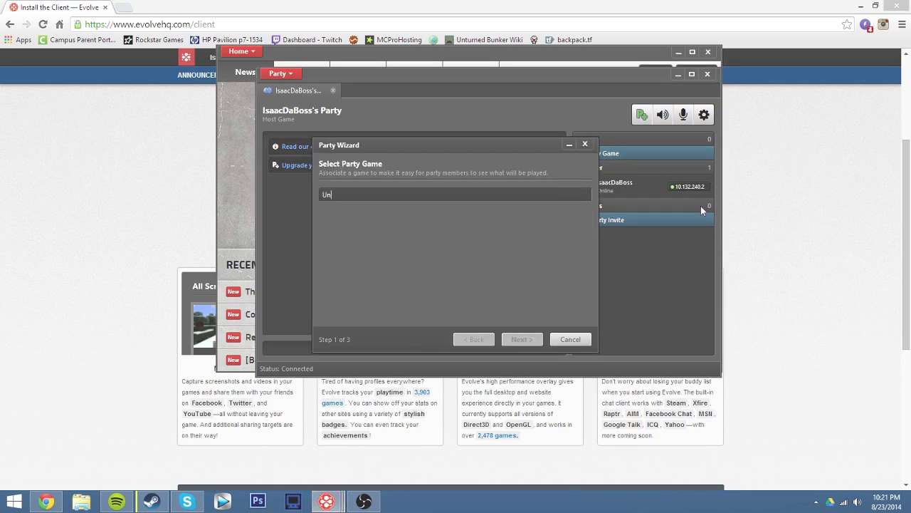
type("turned")
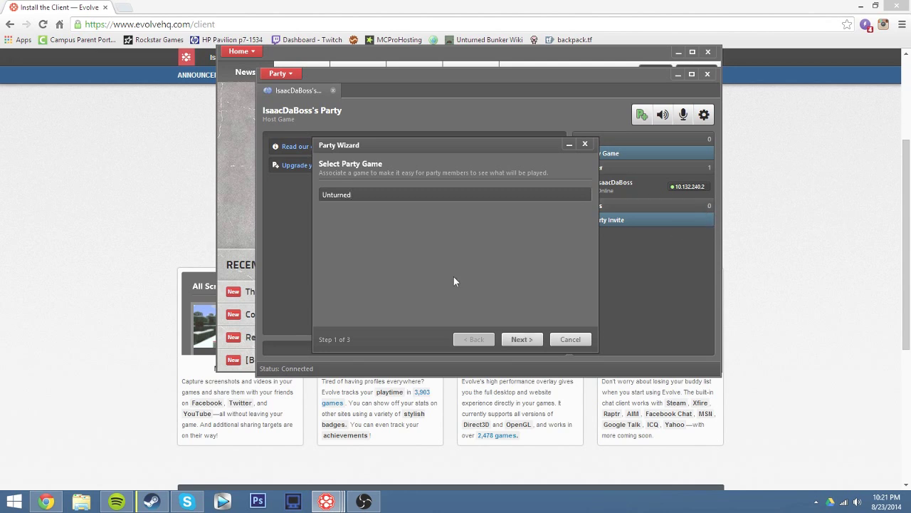
left_click(521, 339)
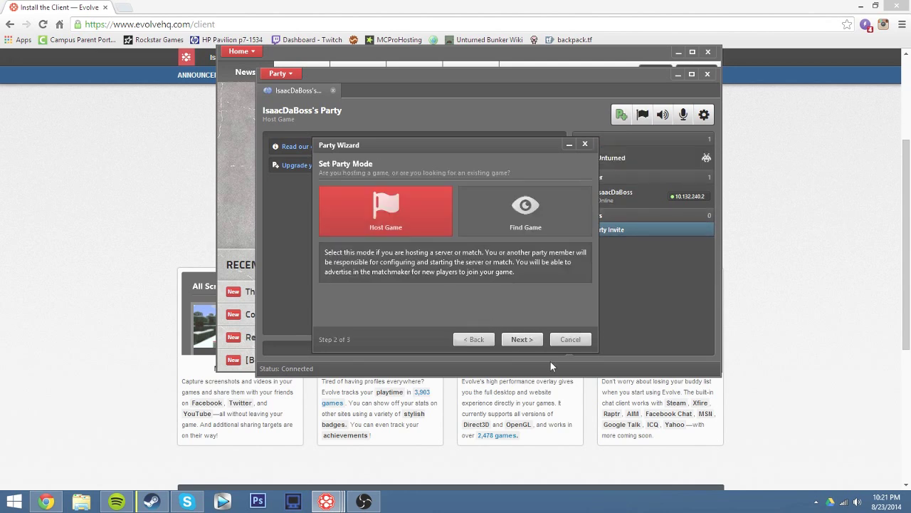
left_click(523, 339)
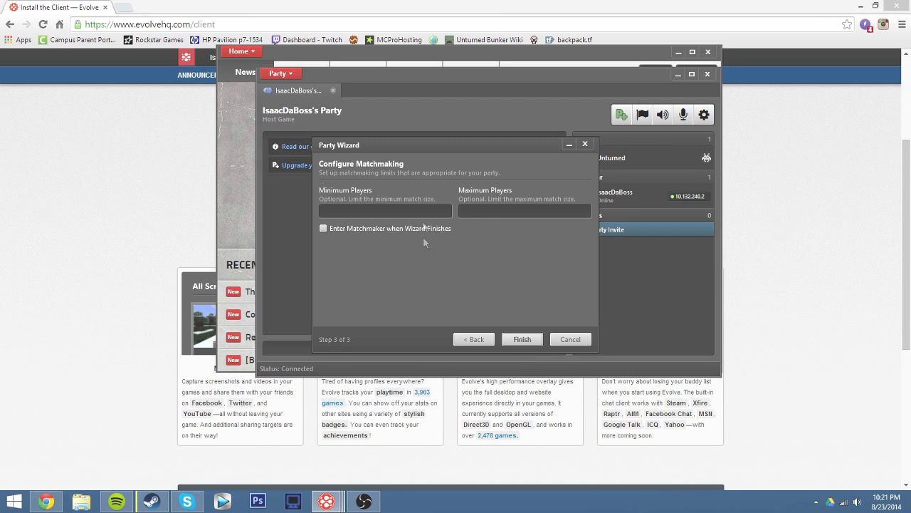
left_click(418, 207)
left_click(522, 339)
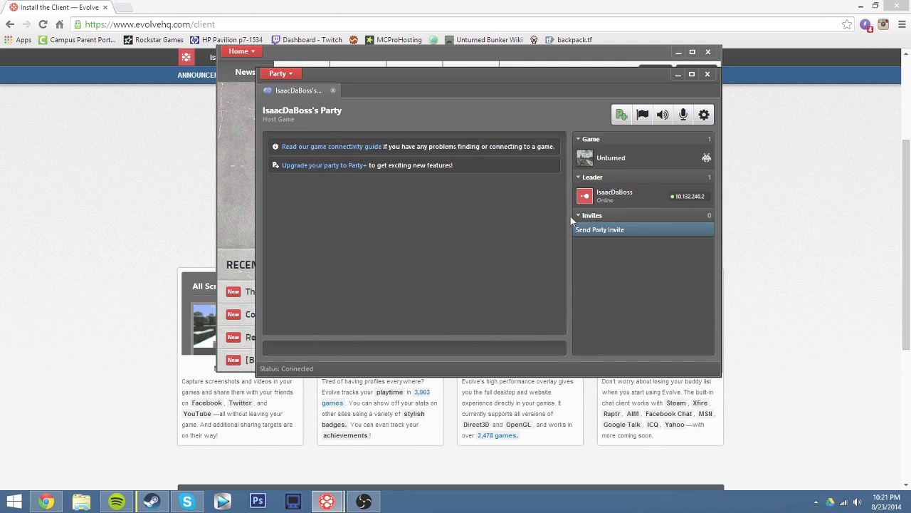
Step: Launch Unturned with PLAY on its Steam library page
mouse_move(158, 507)
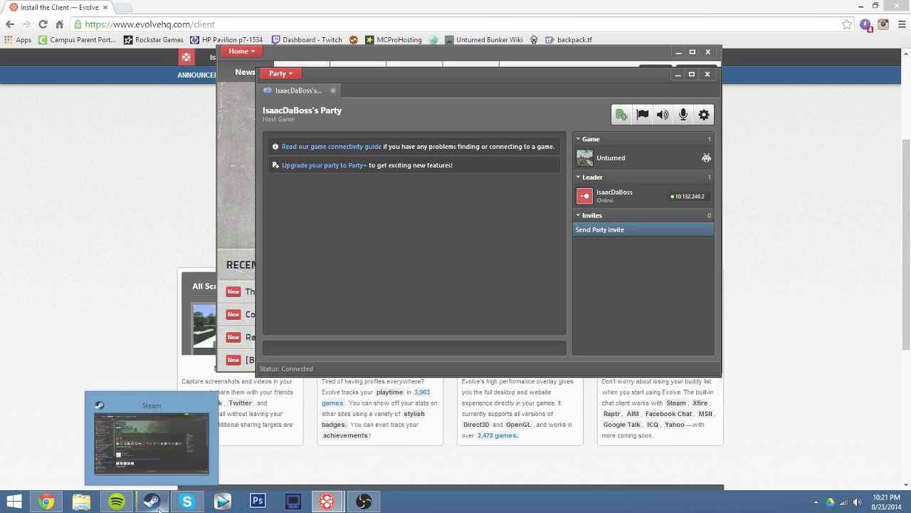
left_click(143, 427)
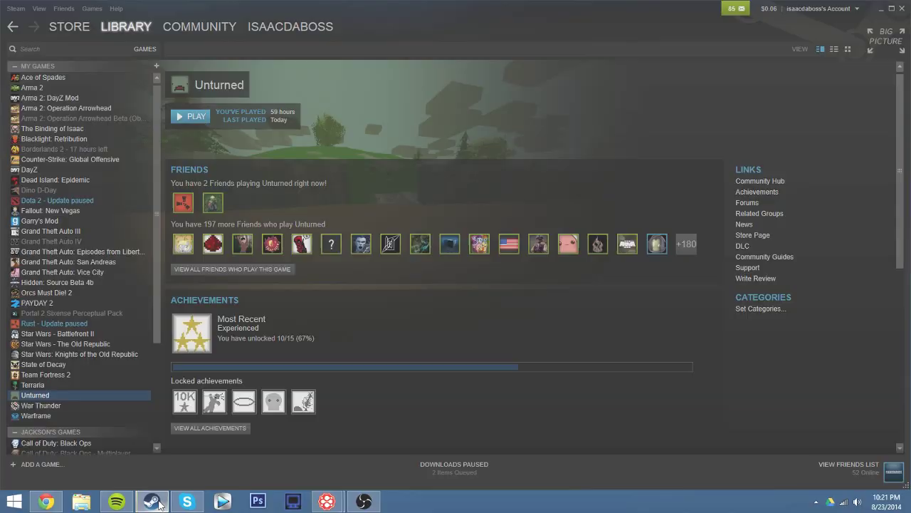
left_click(189, 116)
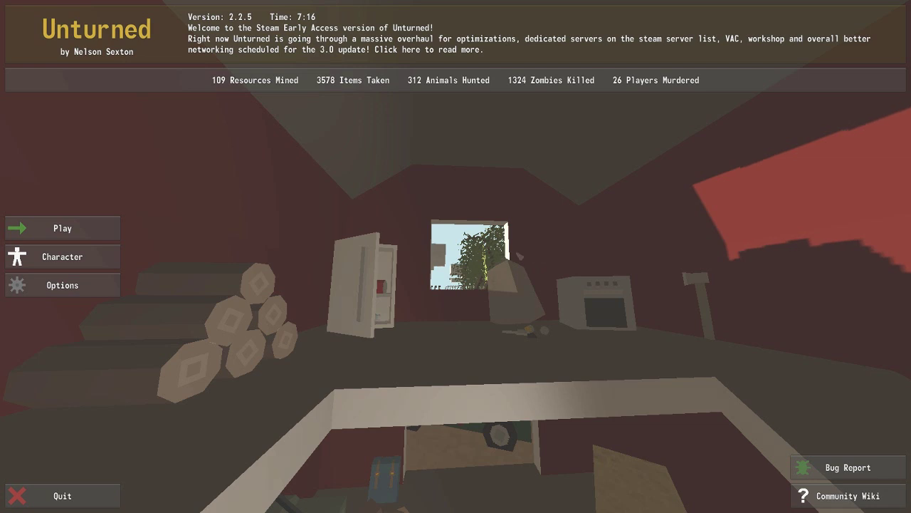
Step: Host a PvE game on map PEI at Normal difficulty, 8 max players, port 25444
left_click(42, 228)
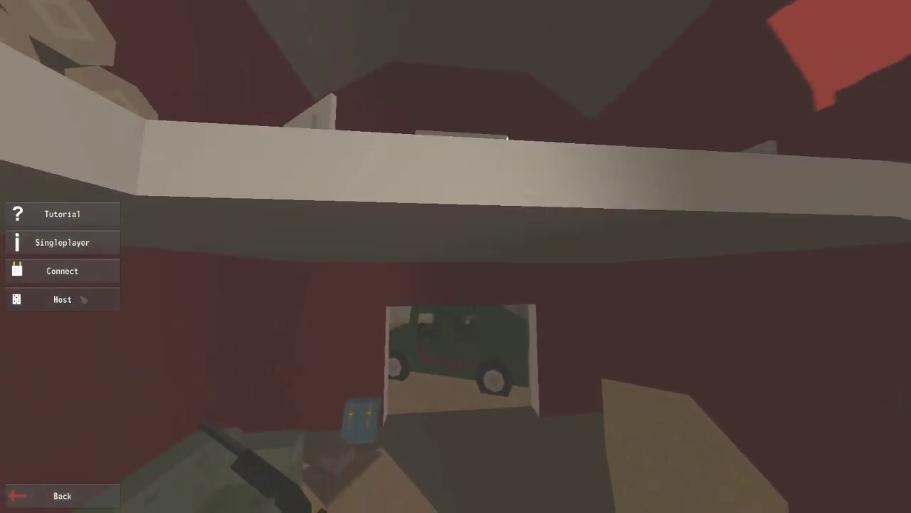
left_click(85, 299)
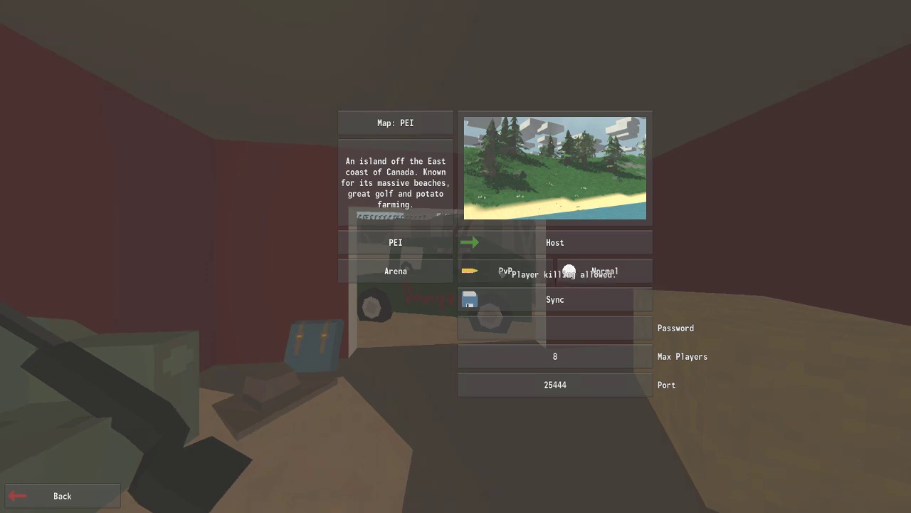
left_click(612, 272)
left_click(612, 272)
left_click(612, 272)
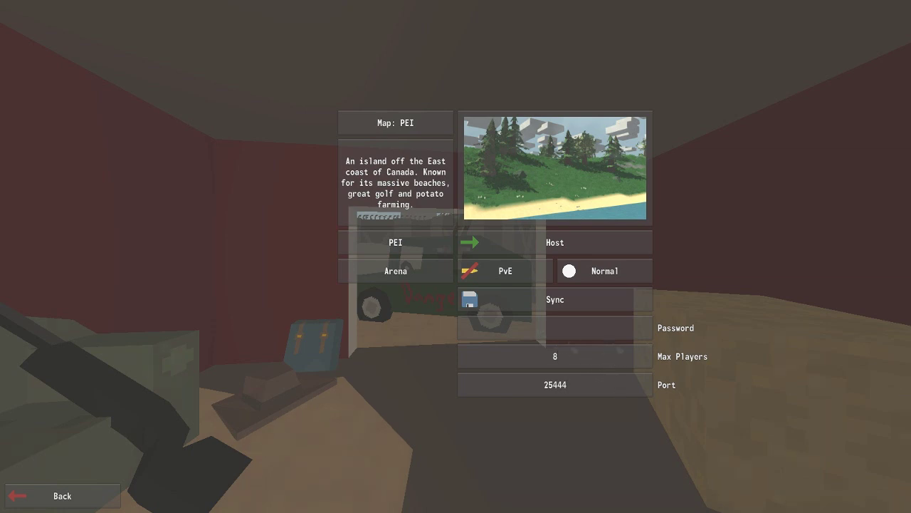
left_click(633, 328)
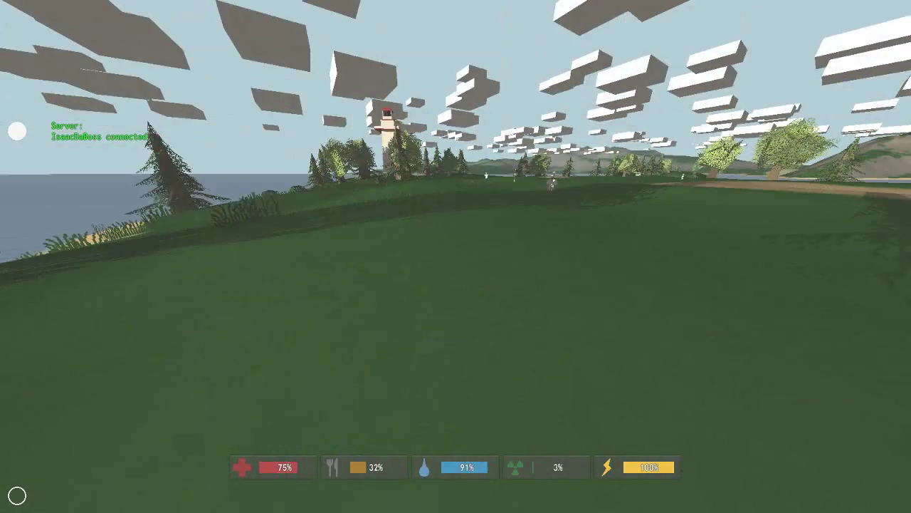
key("g")
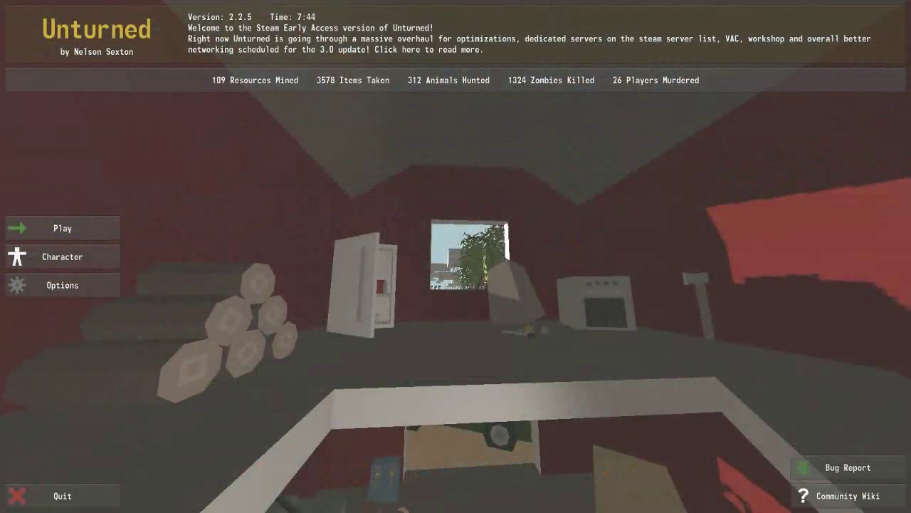